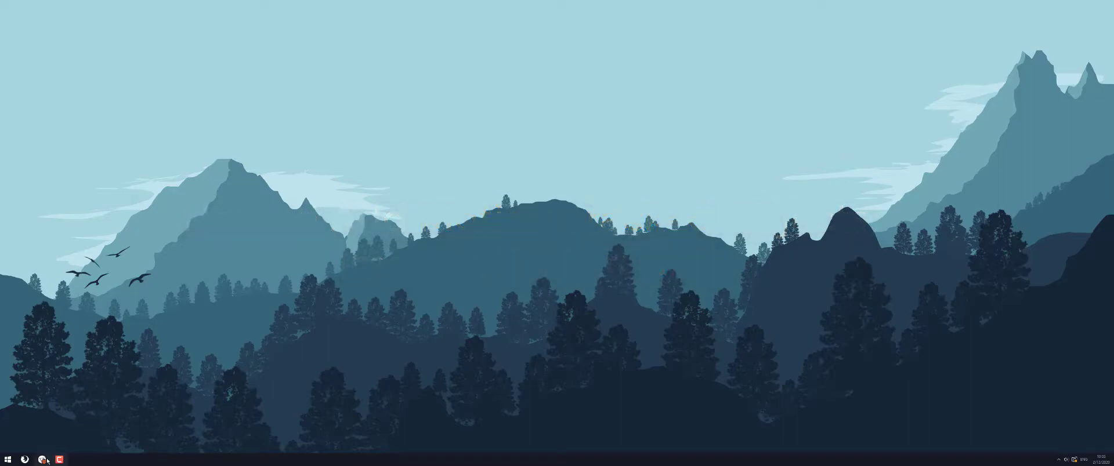
# - Return to the browser and play the finished controller clip, pausing it near the end
pyautogui.click(41, 459)
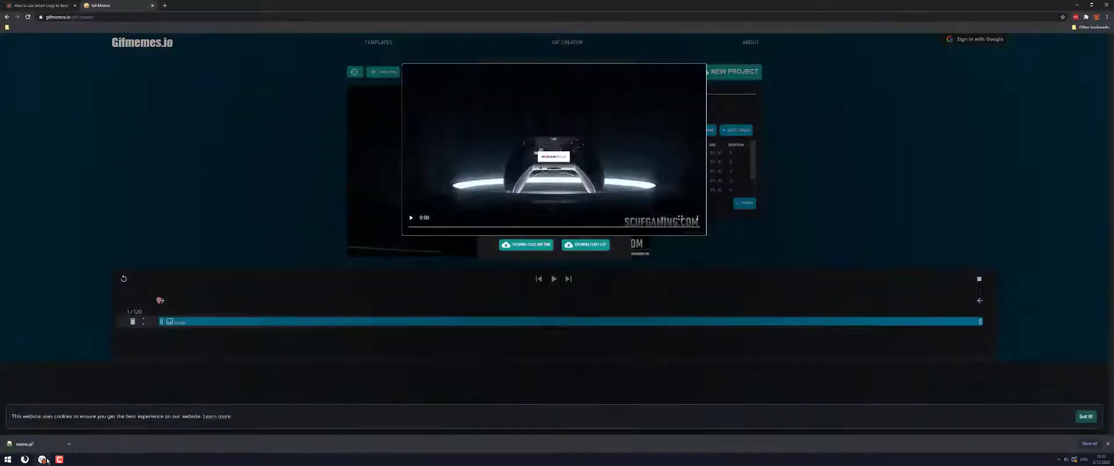
pyautogui.click(411, 219)
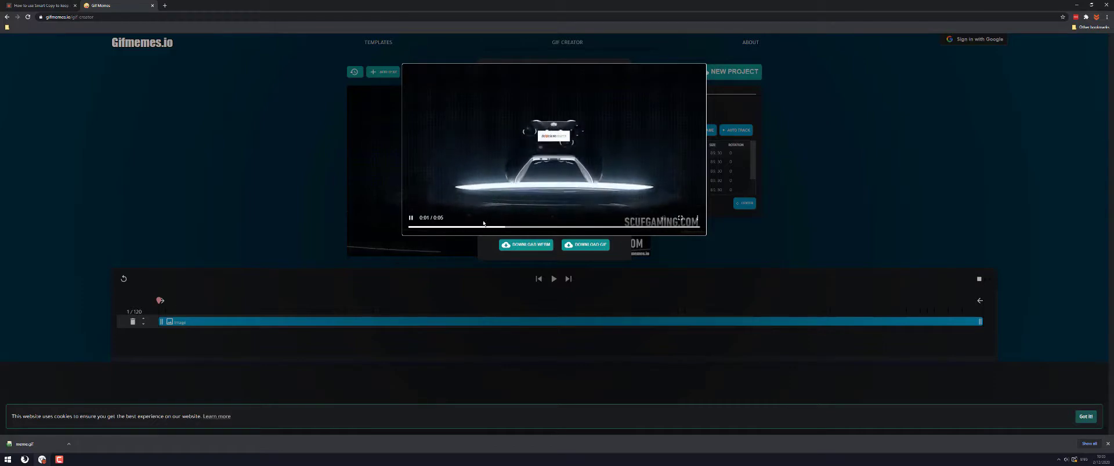
pyautogui.click(410, 218)
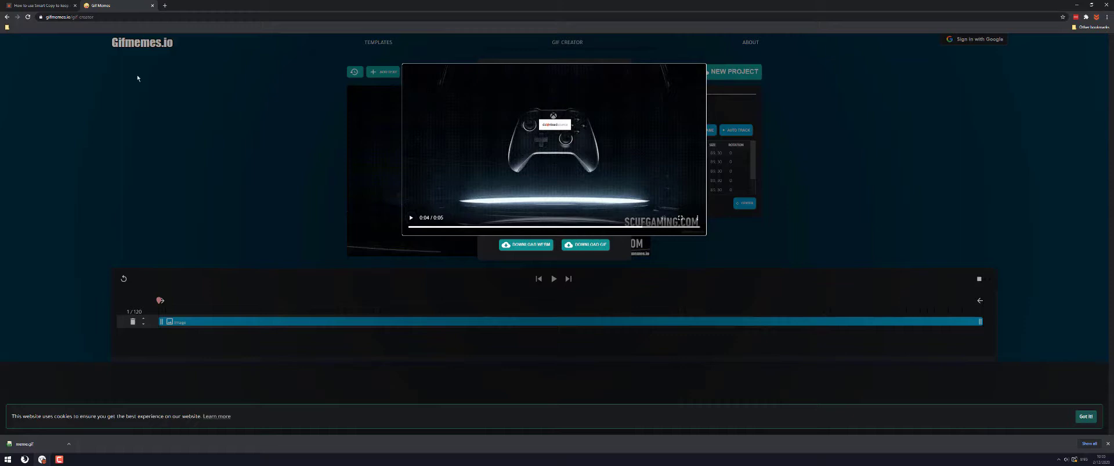
# - Select the creator path in the page address
pyautogui.click(87, 16)
pyautogui.click(109, 17)
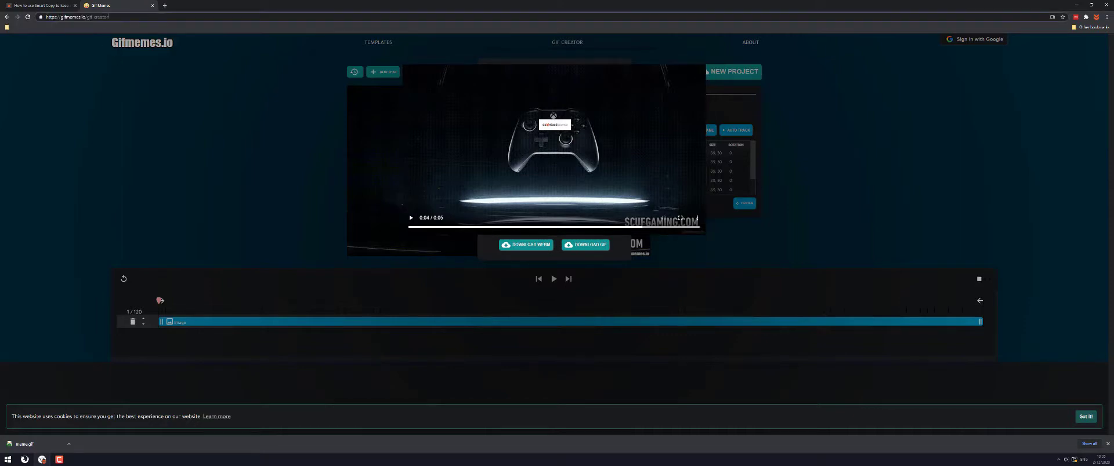
pyautogui.moveTo(108, 17); pyautogui.dragTo(89, 17)
# - Reload the GIF creator and start a new project from the controller video file
pyautogui.press('Return')
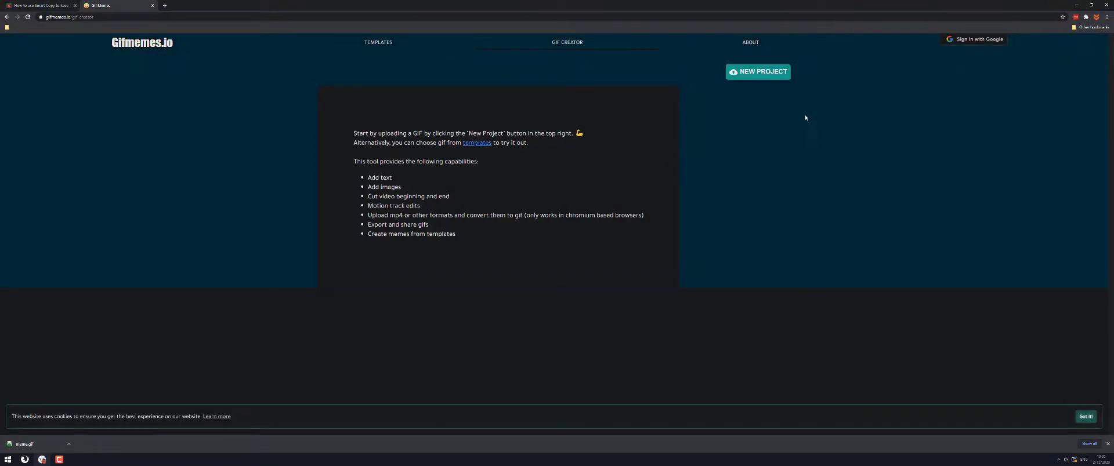
pyautogui.click(744, 76)
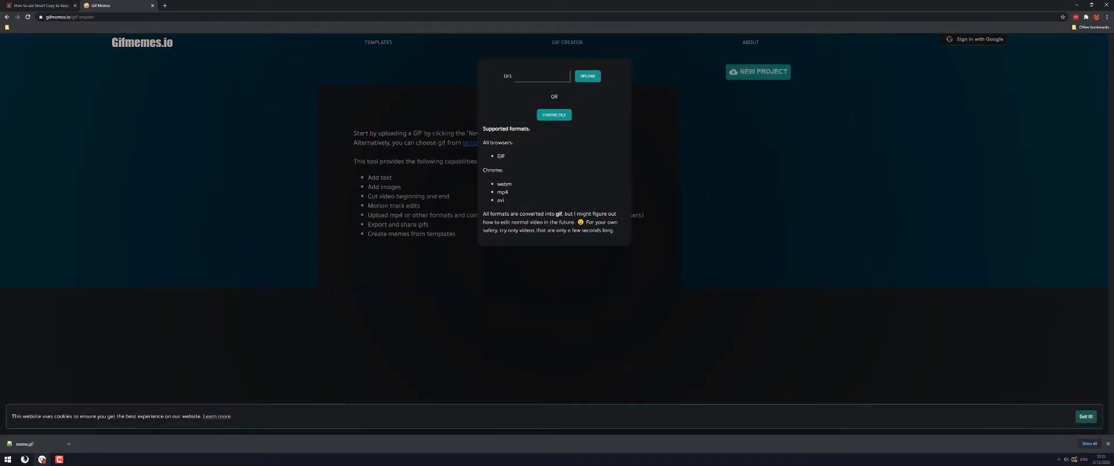
pyautogui.click(561, 120)
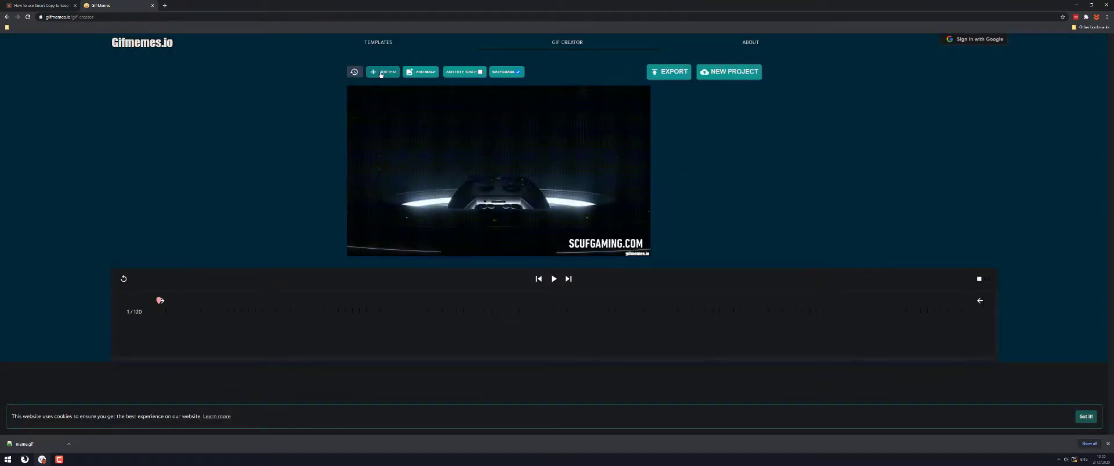
# - Add the downloadsource logo image, centre it on the controller and shrink it to 111 × 37
pyautogui.click(427, 74)
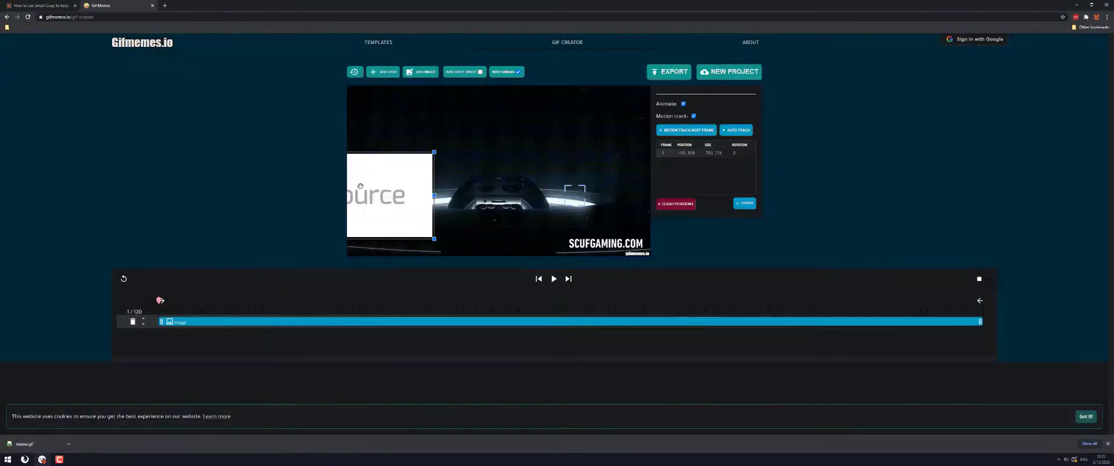
pyautogui.moveTo(360, 186); pyautogui.dragTo(531, 161)
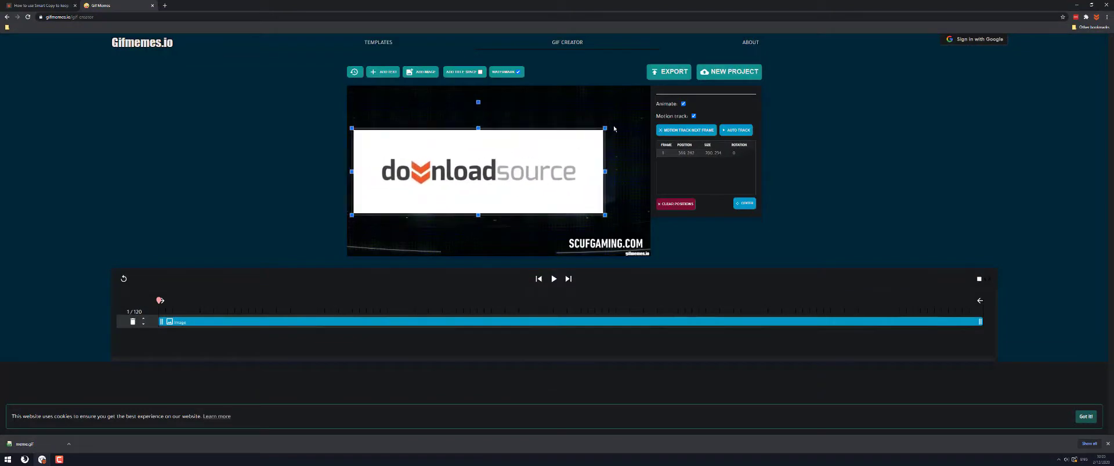
pyautogui.moveTo(605, 127); pyautogui.dragTo(498, 188)
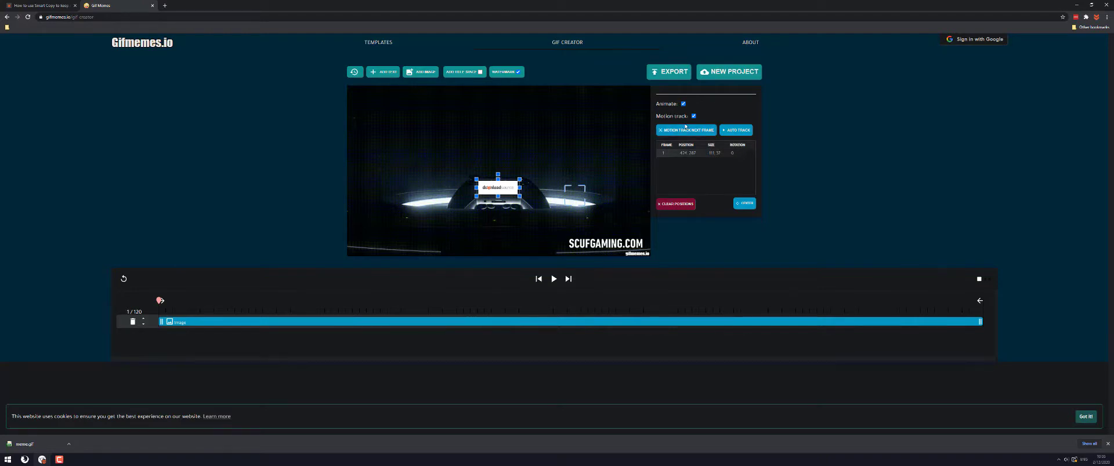
# - Auto-track the logo to frame 38, then clear all tracked positions and return to frame 2
pyautogui.click(736, 131)
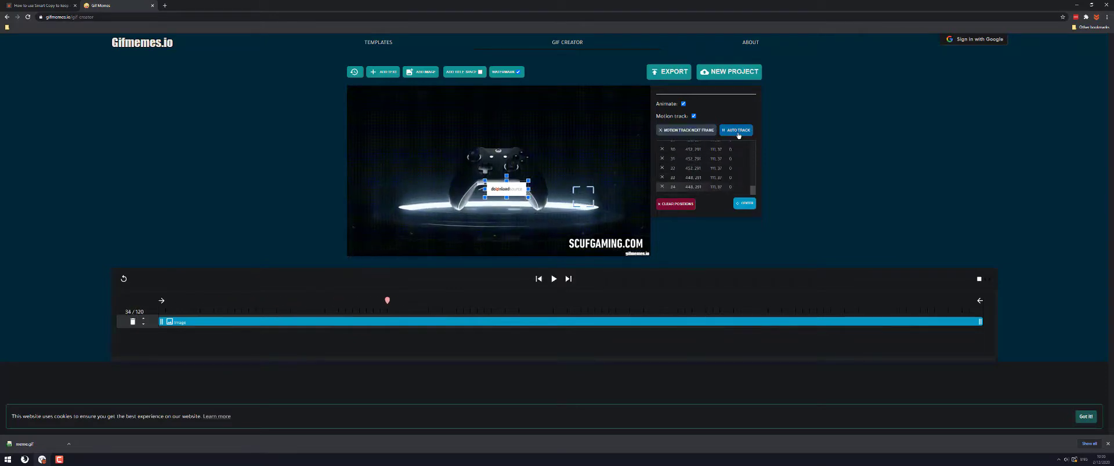
pyautogui.click(738, 131)
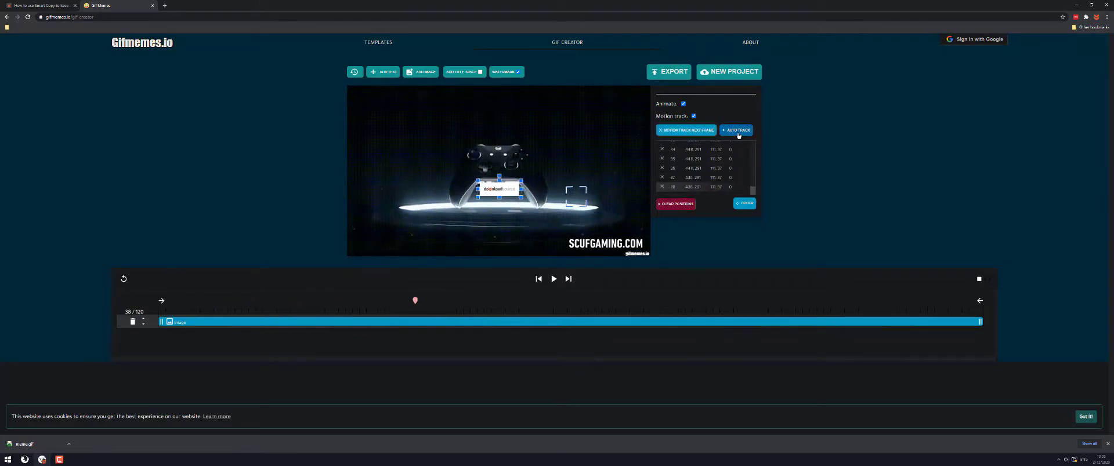
pyautogui.click(671, 204)
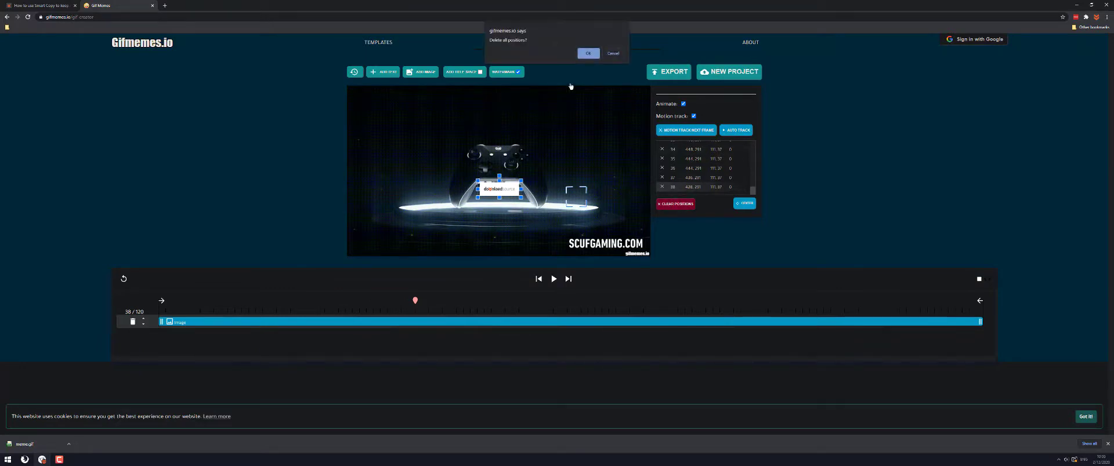
pyautogui.click(589, 53)
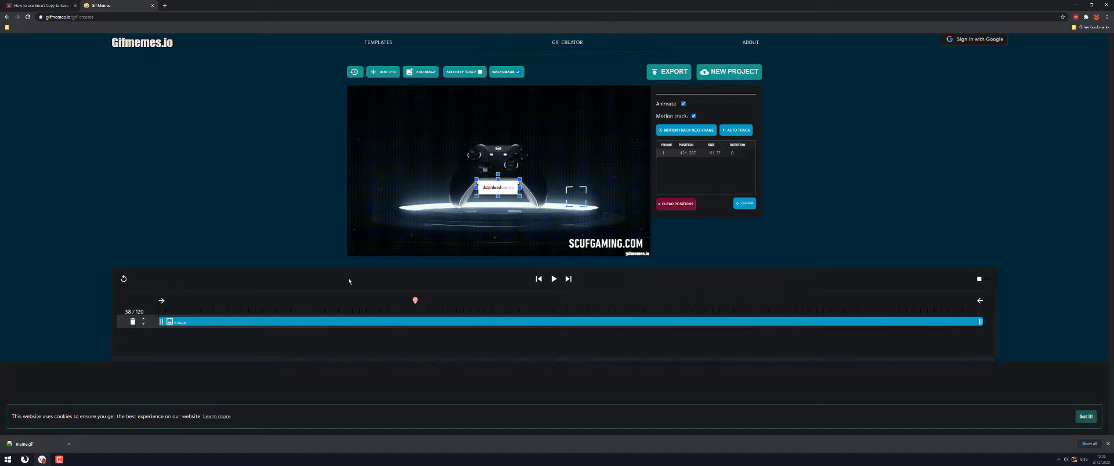
pyautogui.moveTo(415, 300); pyautogui.dragTo(162, 312)
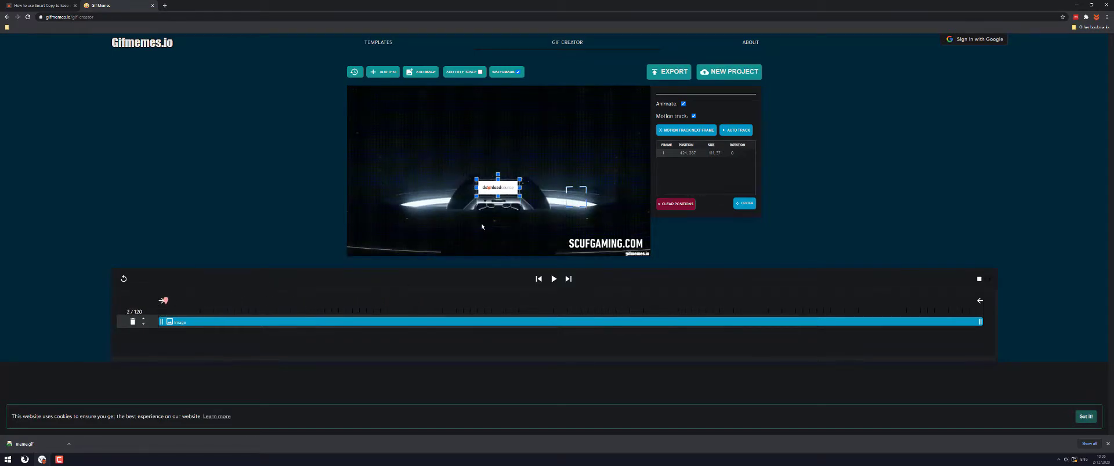
pyautogui.click(663, 206)
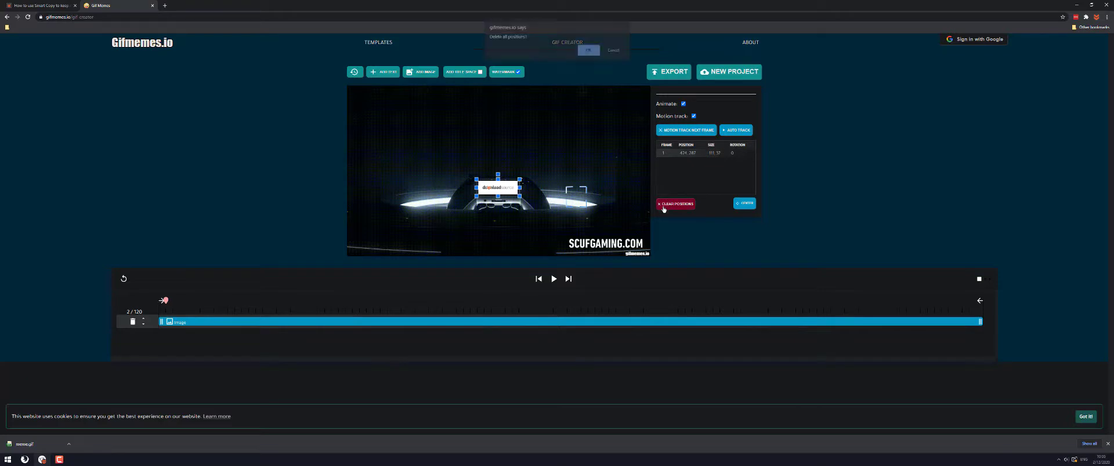
# - Clear the positions again and set the logo's tracked position at frame 2
pyautogui.click(583, 56)
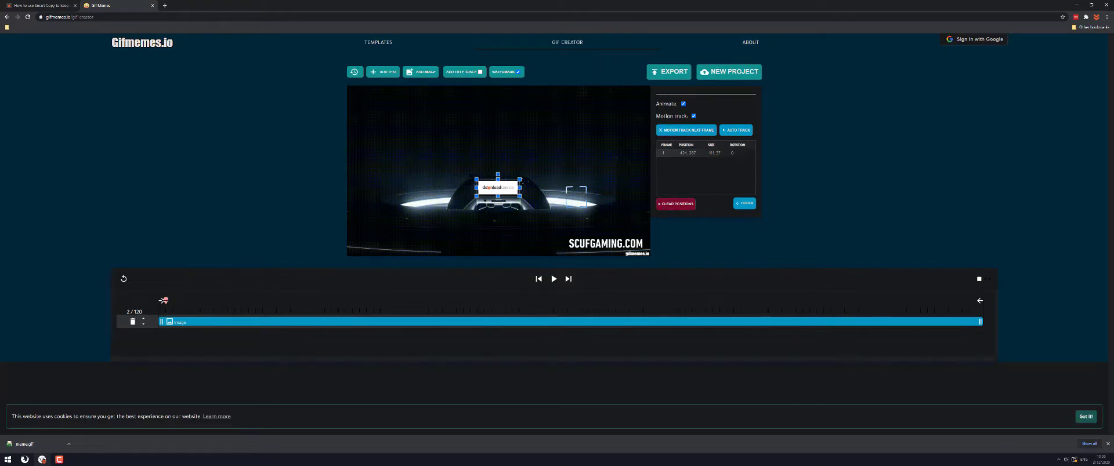
pyautogui.moveTo(165, 301); pyautogui.dragTo(519, 299)
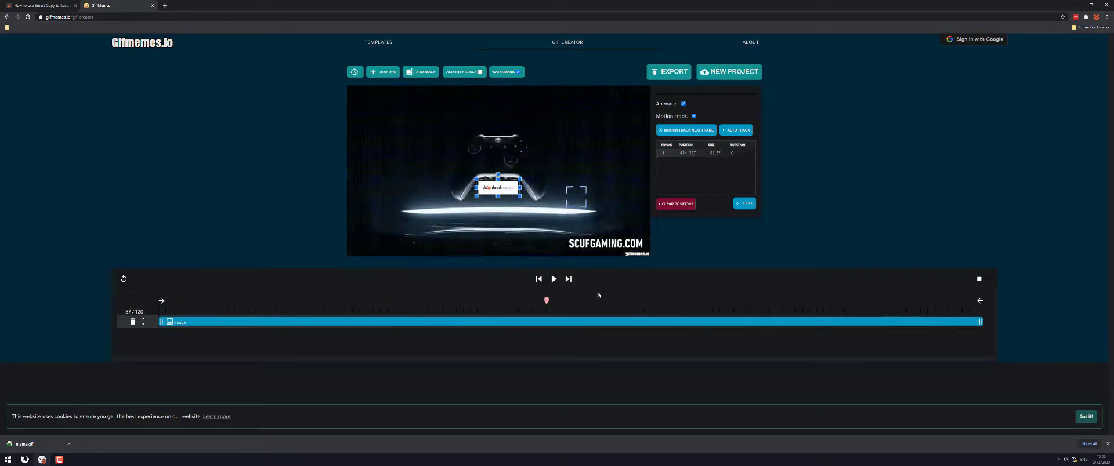
pyautogui.click(161, 312)
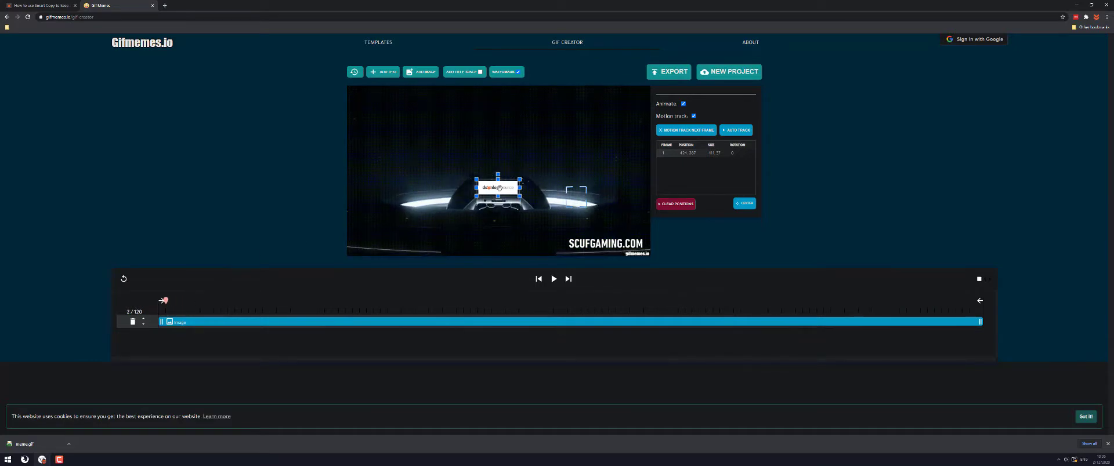
pyautogui.moveTo(499, 187); pyautogui.dragTo(501, 190)
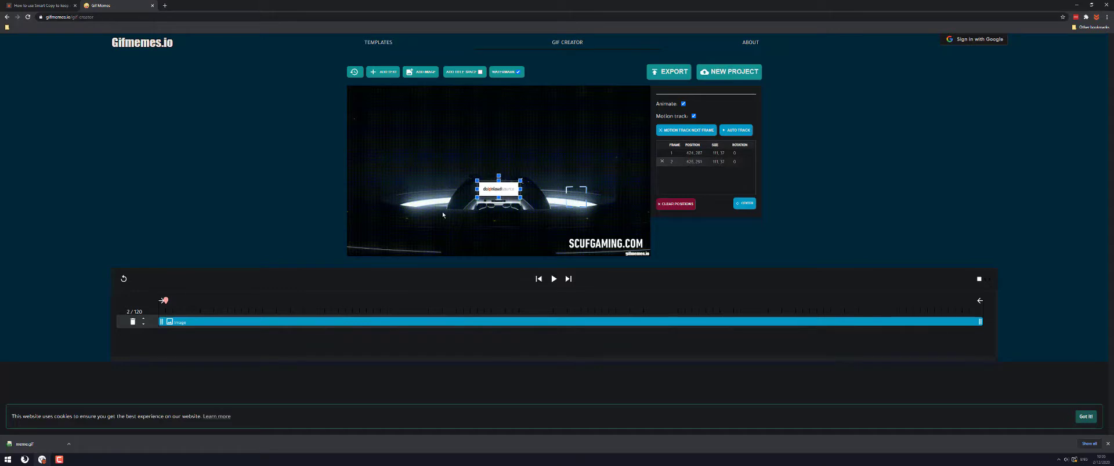
# - Realign the logo with the controller at frames 6, 10 and 13
pyautogui.moveTo(165, 301); pyautogui.dragTo(189, 300)
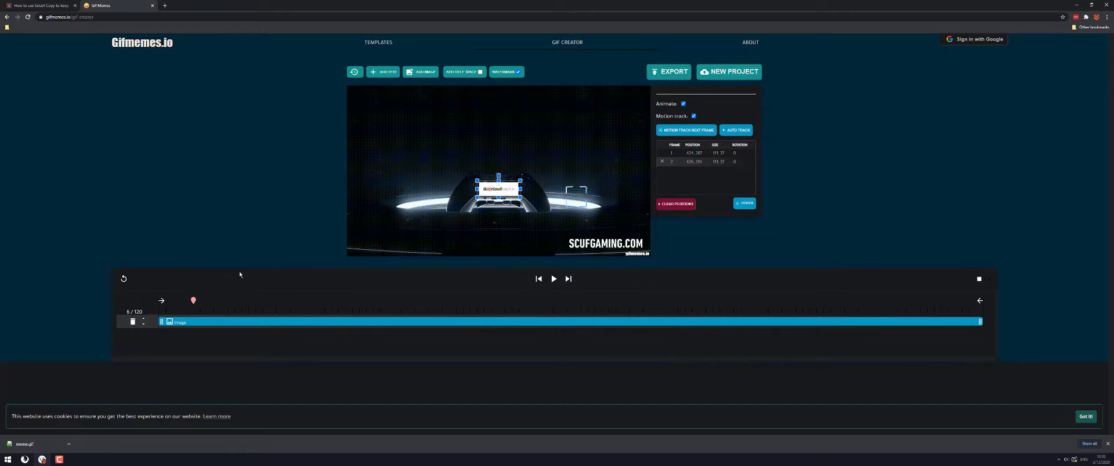
pyautogui.moveTo(498, 189); pyautogui.dragTo(497, 184)
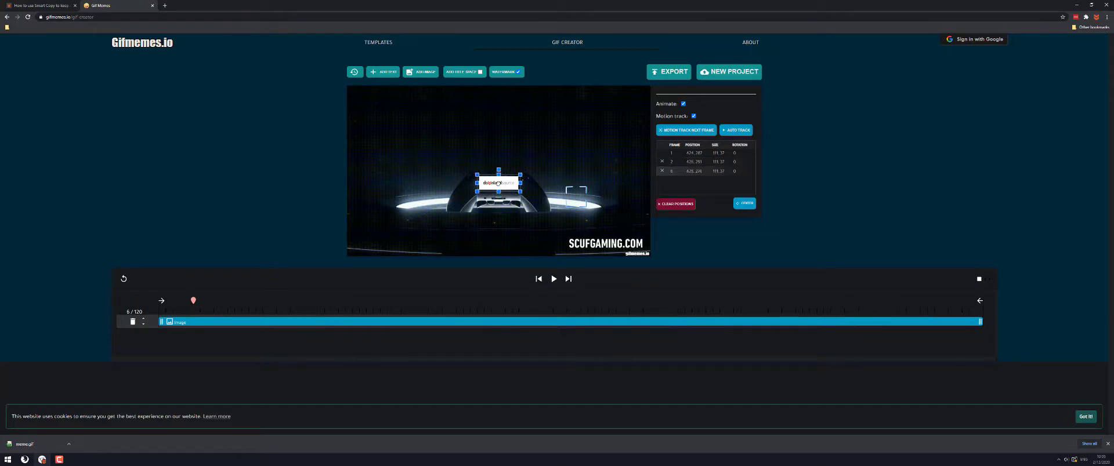
pyautogui.moveTo(193, 300); pyautogui.dragTo(220, 300)
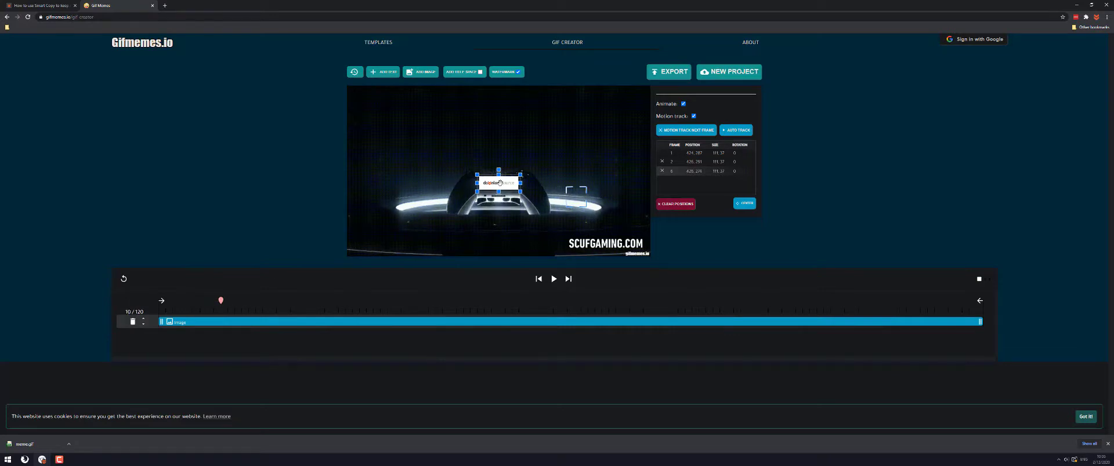
pyautogui.moveTo(501, 182); pyautogui.dragTo(501, 177)
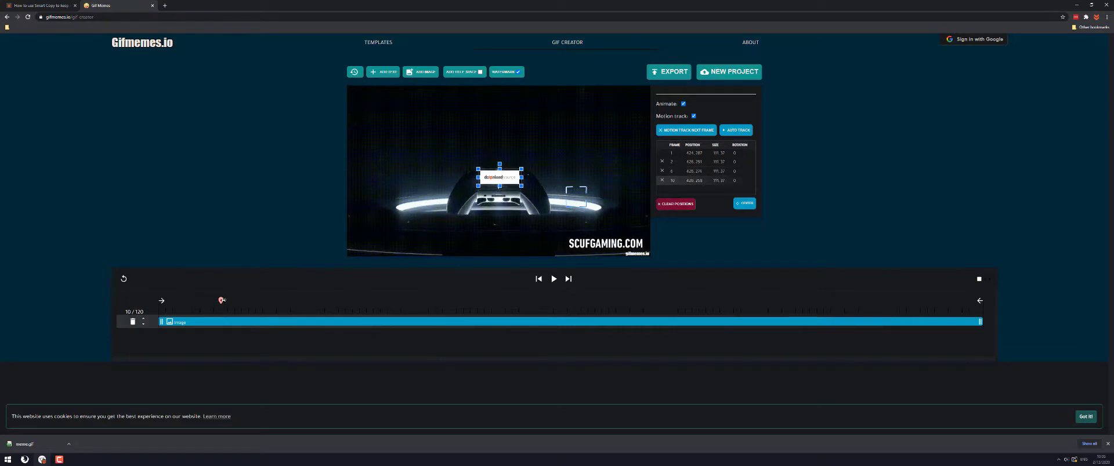
pyautogui.moveTo(222, 301); pyautogui.dragTo(241, 301)
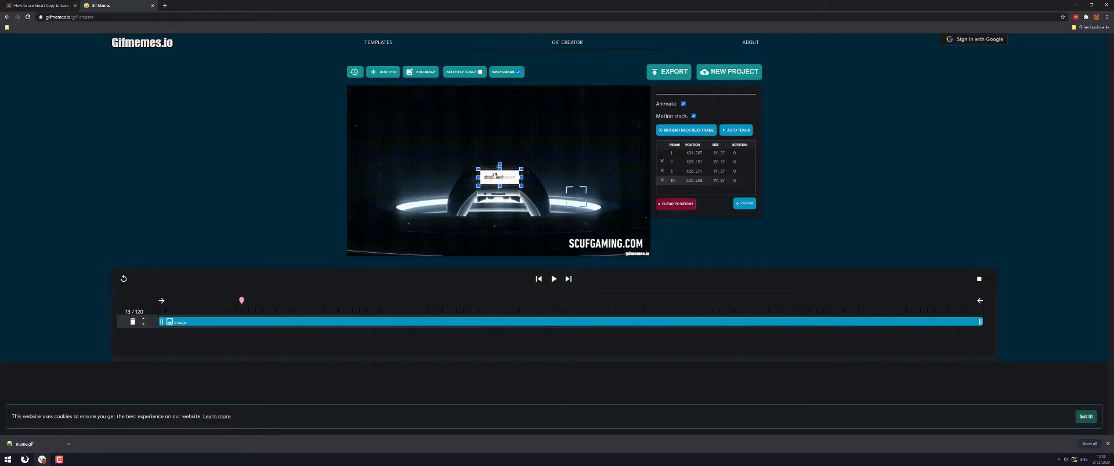
pyautogui.moveTo(494, 175); pyautogui.dragTo(493, 174)
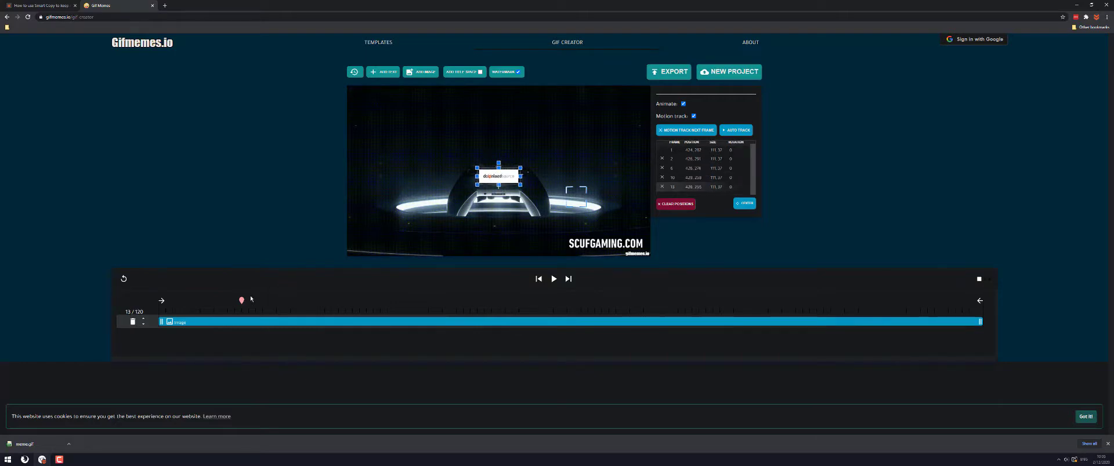
# - Move the logo up with the controller at frames 21, 26, 36, 57 and 97
pyautogui.moveTo(241, 300); pyautogui.dragTo(297, 301)
pyautogui.moveTo(498, 176); pyautogui.dragTo(498, 169)
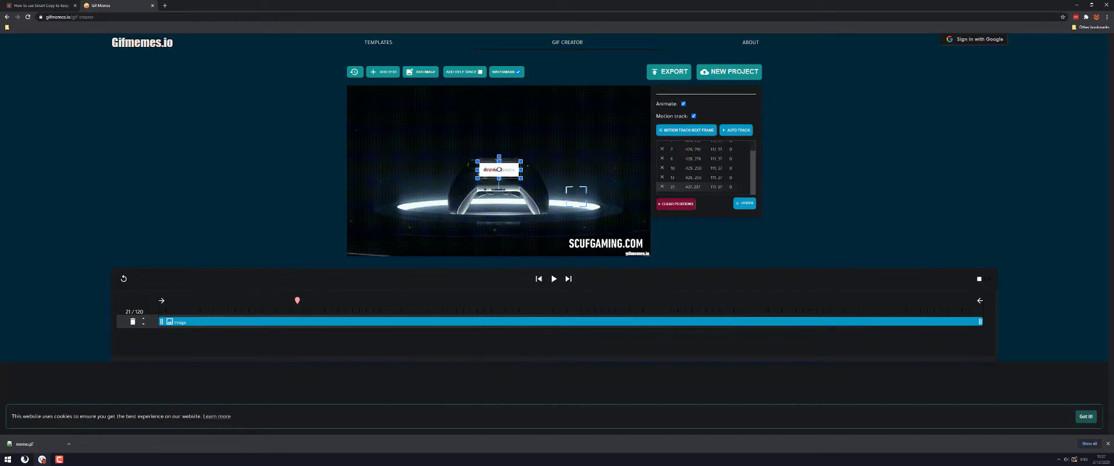
pyautogui.moveTo(297, 301); pyautogui.dragTo(331, 301)
pyautogui.moveTo(504, 172); pyautogui.dragTo(504, 167)
pyautogui.moveTo(332, 300); pyautogui.dragTo(401, 301)
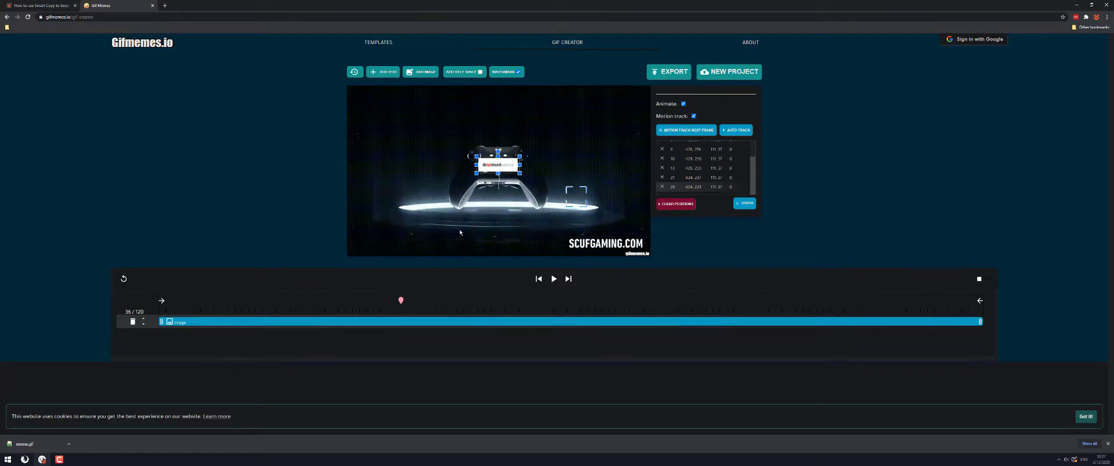
pyautogui.moveTo(498, 166); pyautogui.dragTo(498, 158)
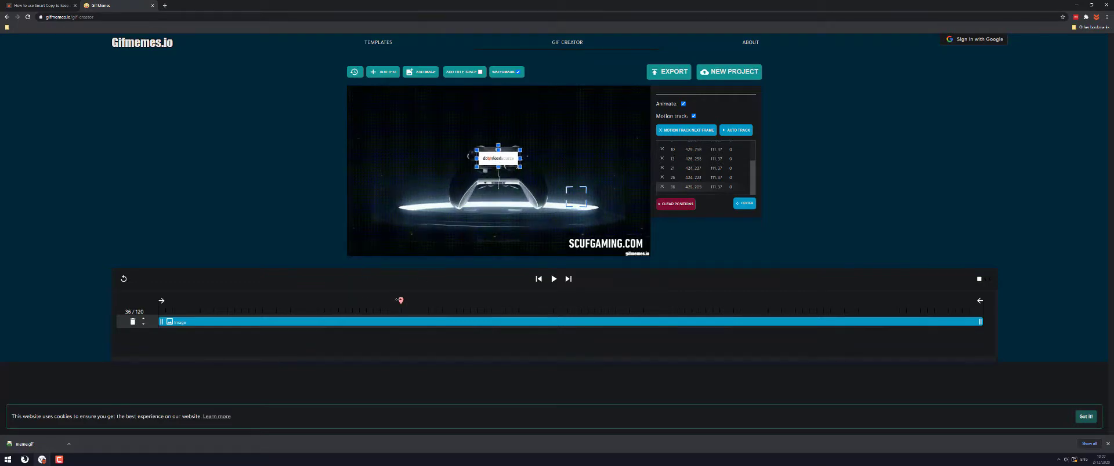
pyautogui.moveTo(399, 300); pyautogui.dragTo(546, 301)
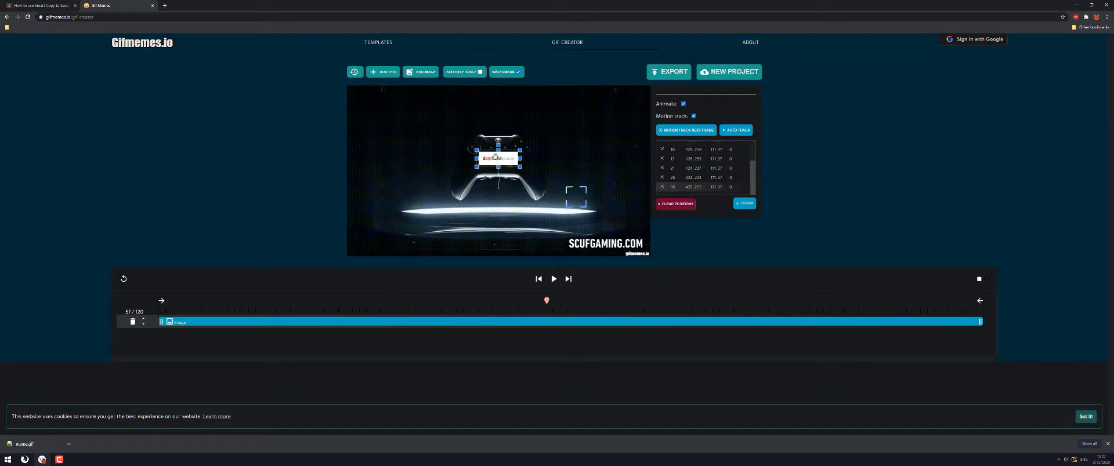
pyautogui.moveTo(495, 156); pyautogui.dragTo(496, 147)
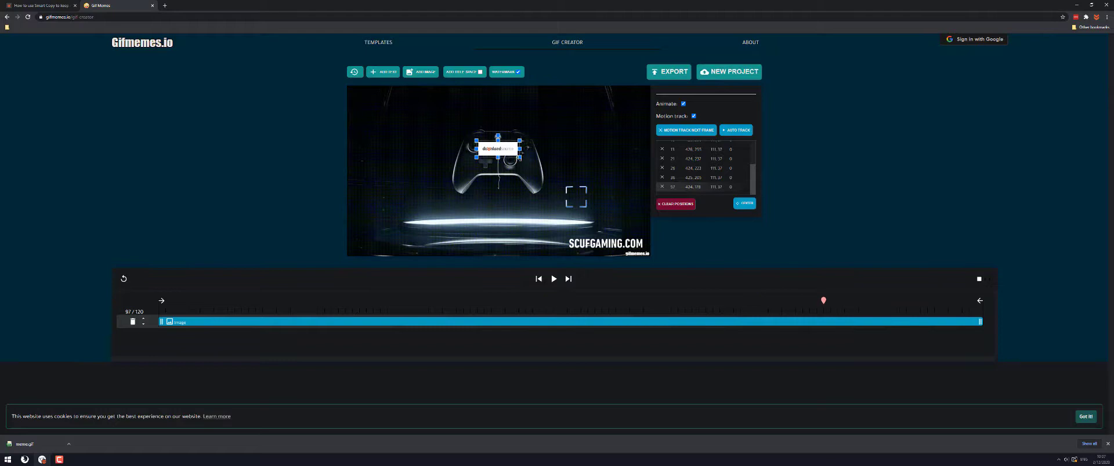
pyautogui.moveTo(500, 151); pyautogui.dragTo(501, 147)
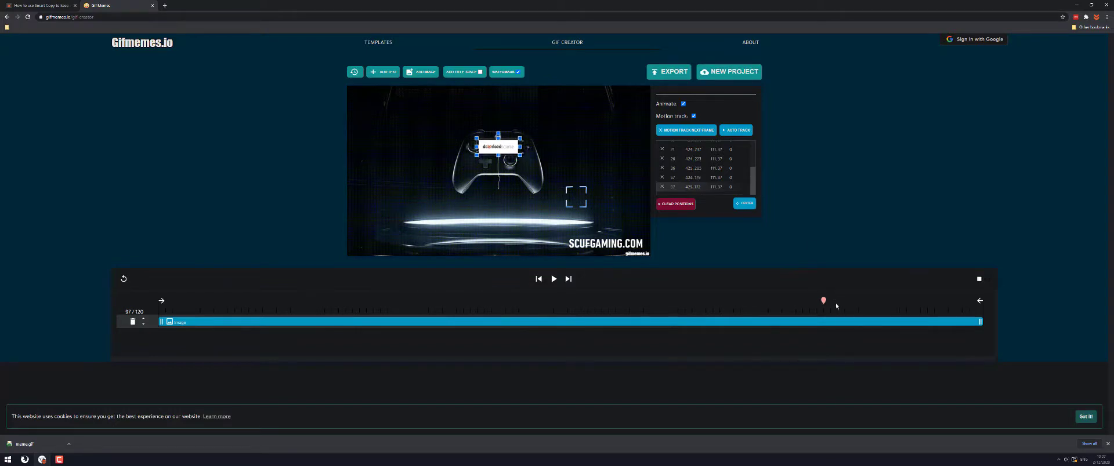
pyautogui.moveTo(836, 306); pyautogui.dragTo(895, 307)
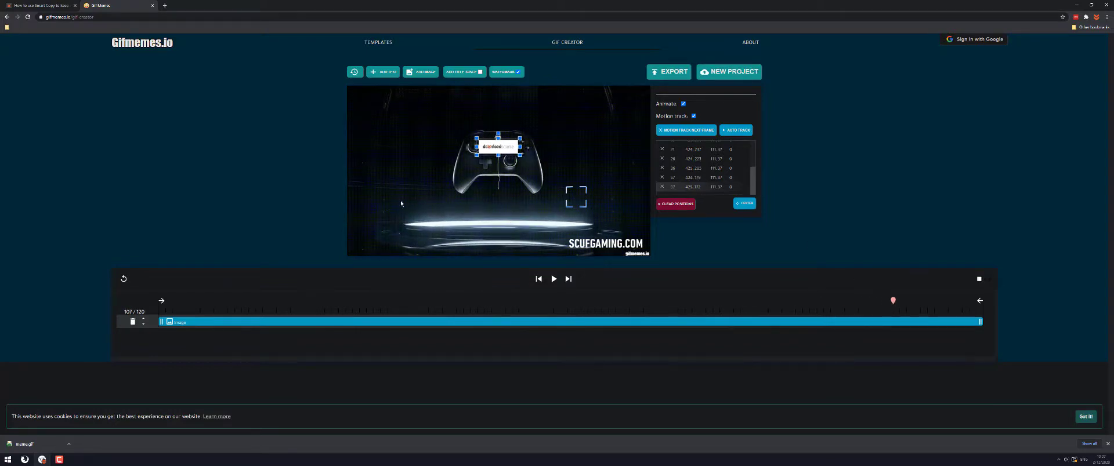
# - Export the motion-tracked clip so the WebM and GIF downloads become available
pyautogui.click(670, 74)
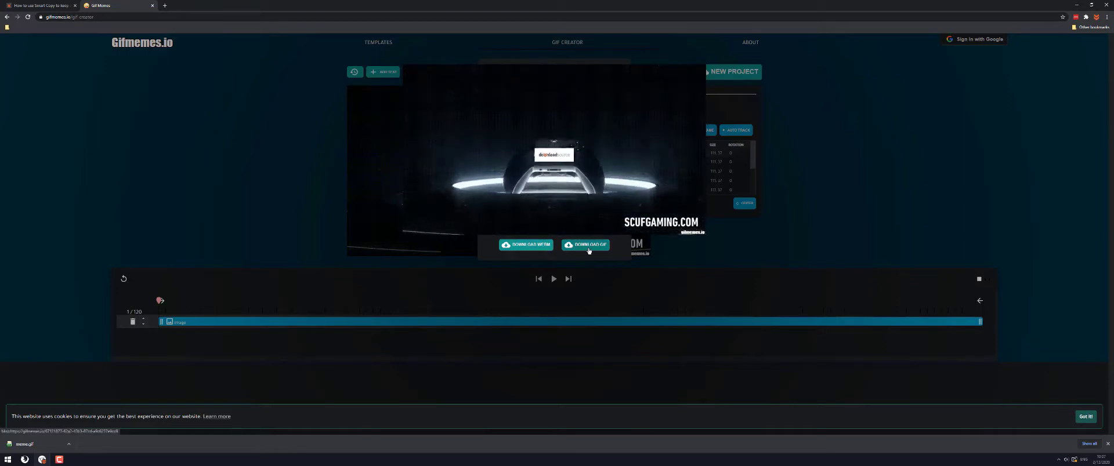
# - Minimise the browser to show the mountain-wallpaper desktop
pyautogui.click(1074, 5)
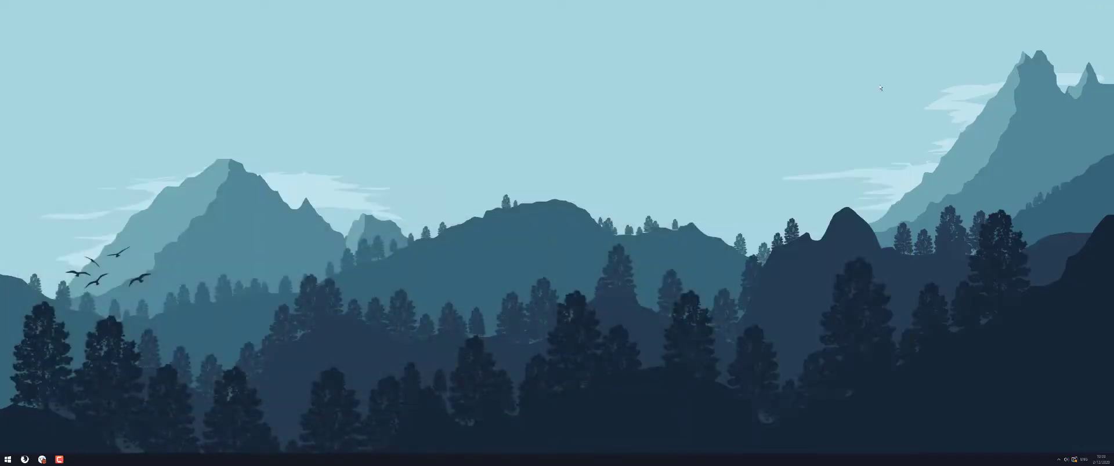